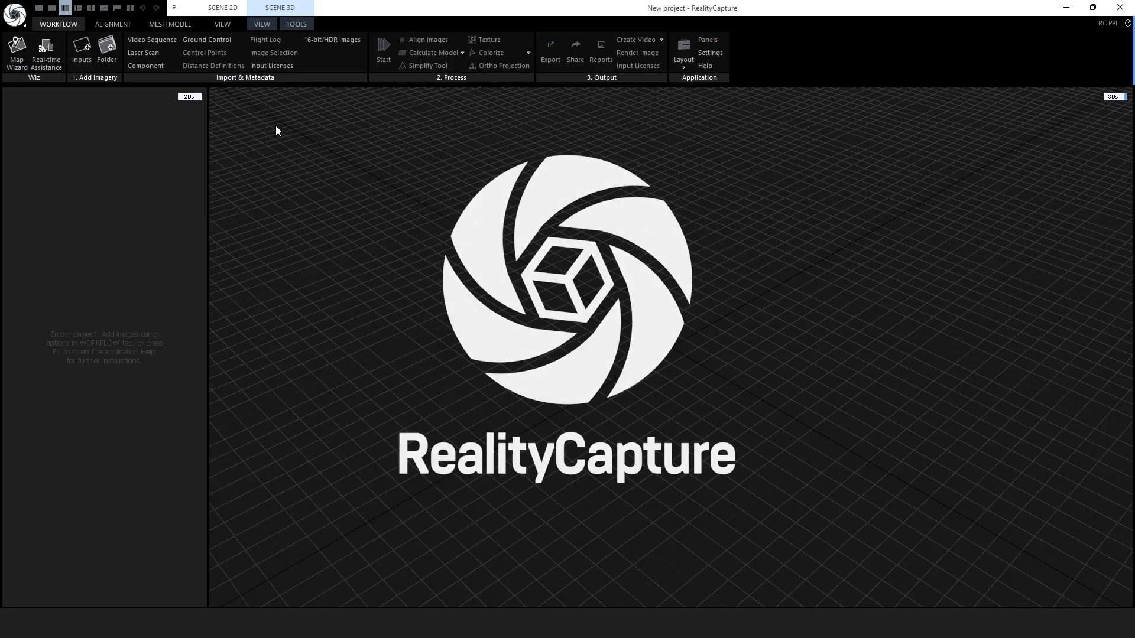
Step: Import the Aerial_0001 video as a sequence, extracting one frame every 1.0 second
click(176, 44)
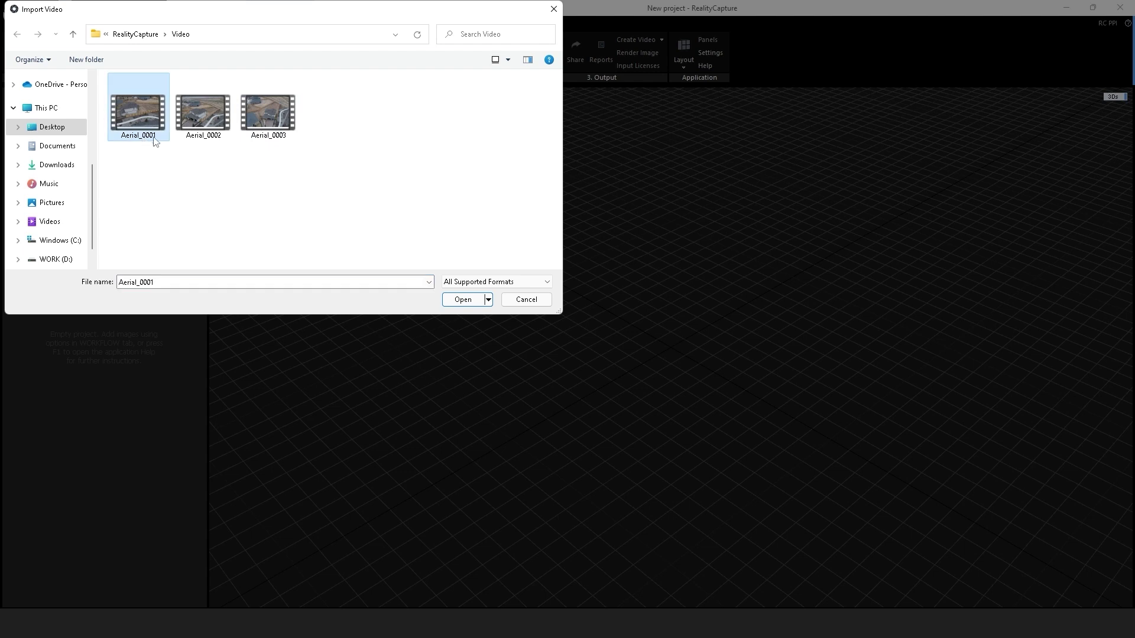
click(464, 300)
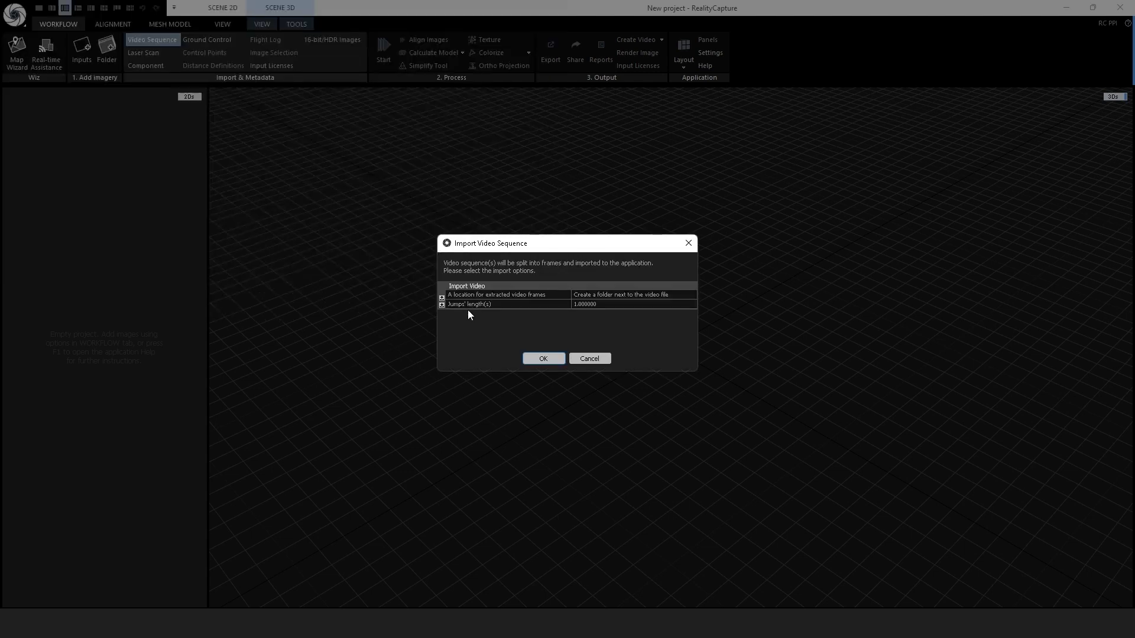
click(551, 356)
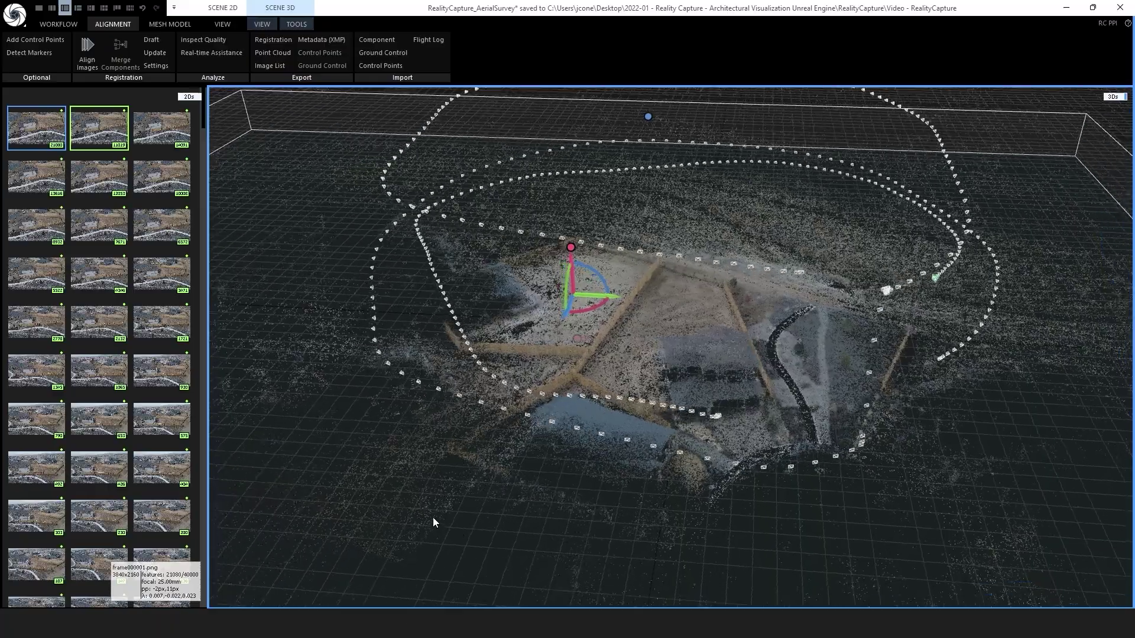
Step: Inspect the aligned point cloud and reconstructed site mesh, then start the box cut
drag(432, 522, 646, 532)
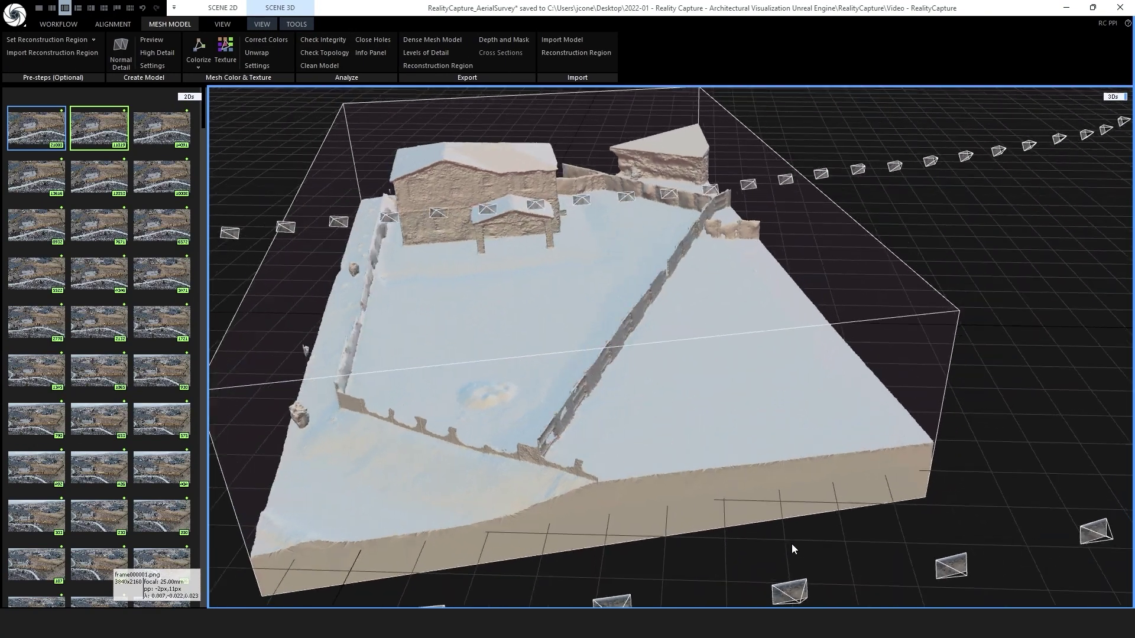
drag(791, 543, 684, 518)
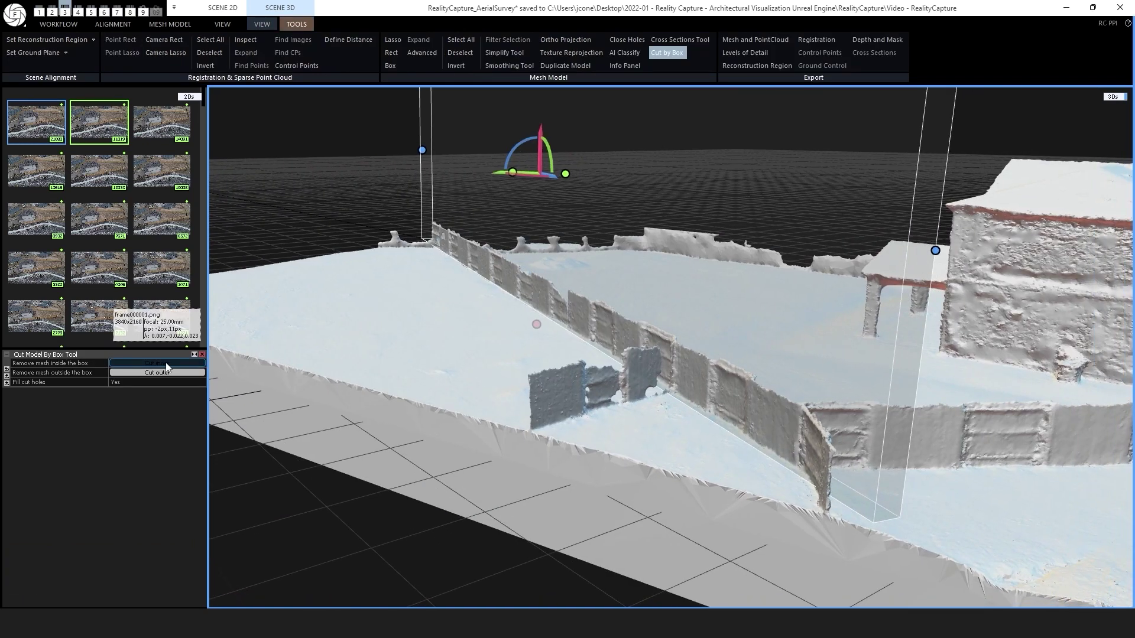
click(170, 364)
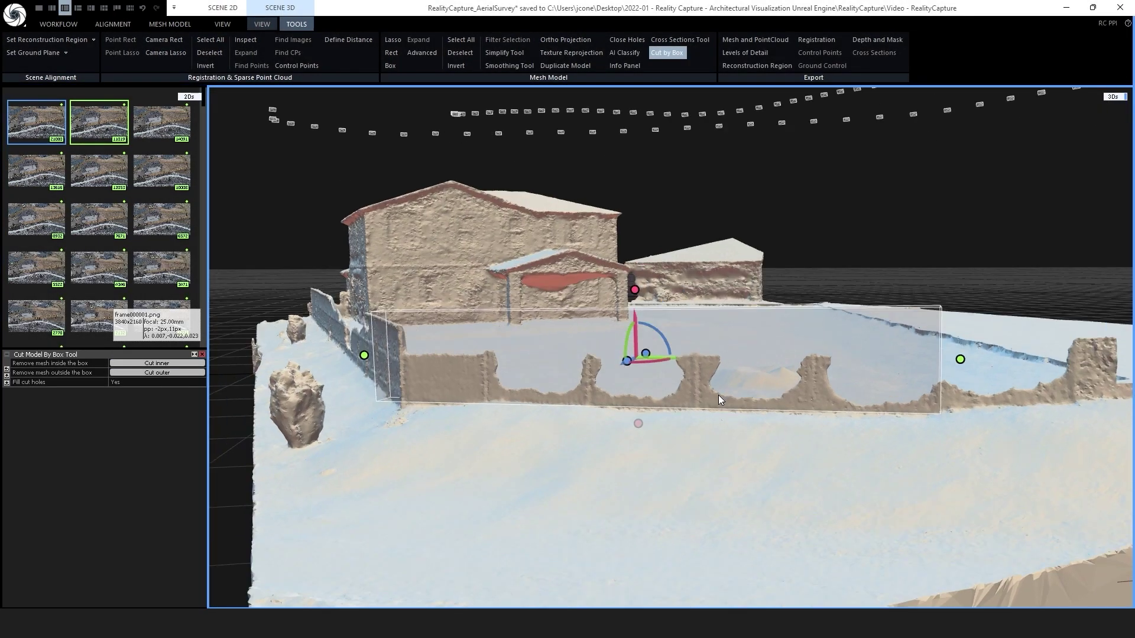
Step: Apply the box cut and orbit around the cropped, textured house model
click(158, 362)
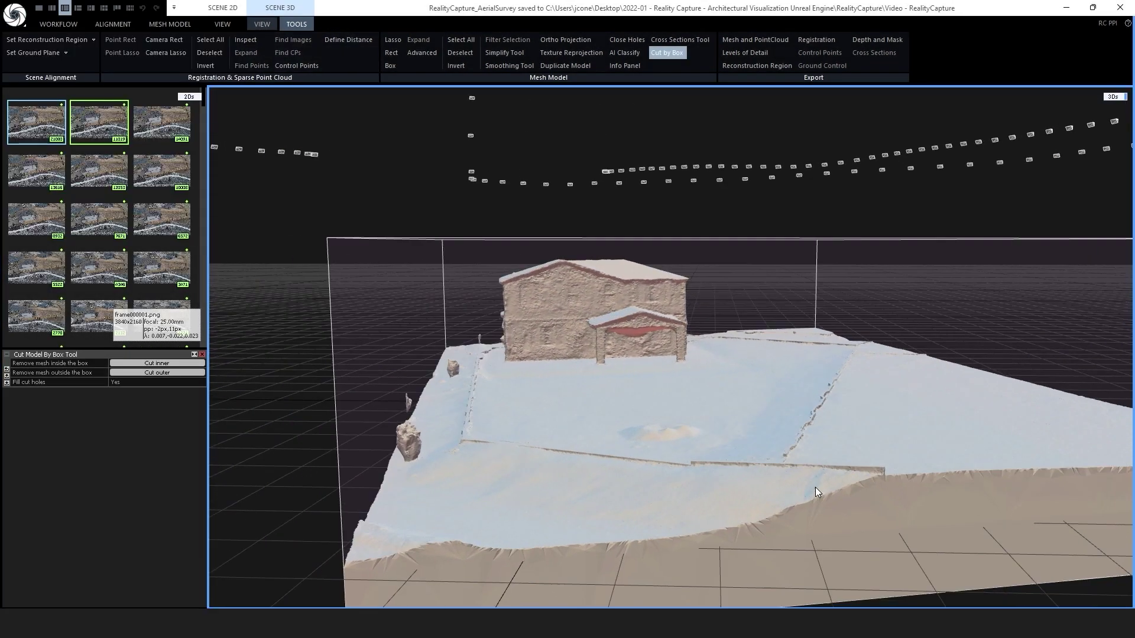
drag(817, 492, 750, 431)
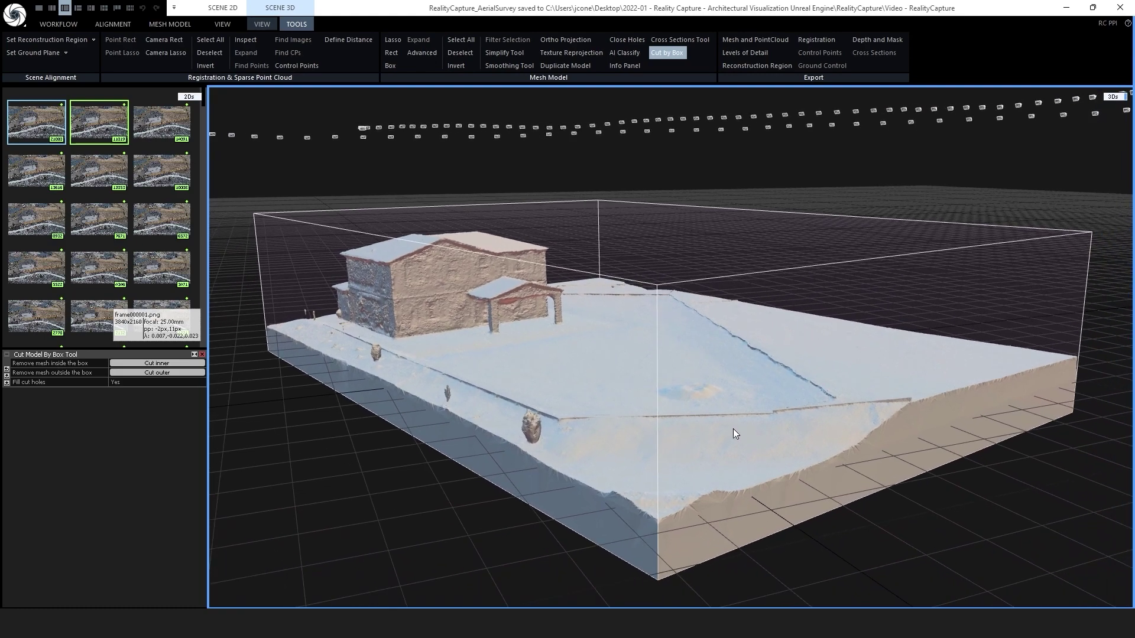
scroll(657, 437, up, 2)
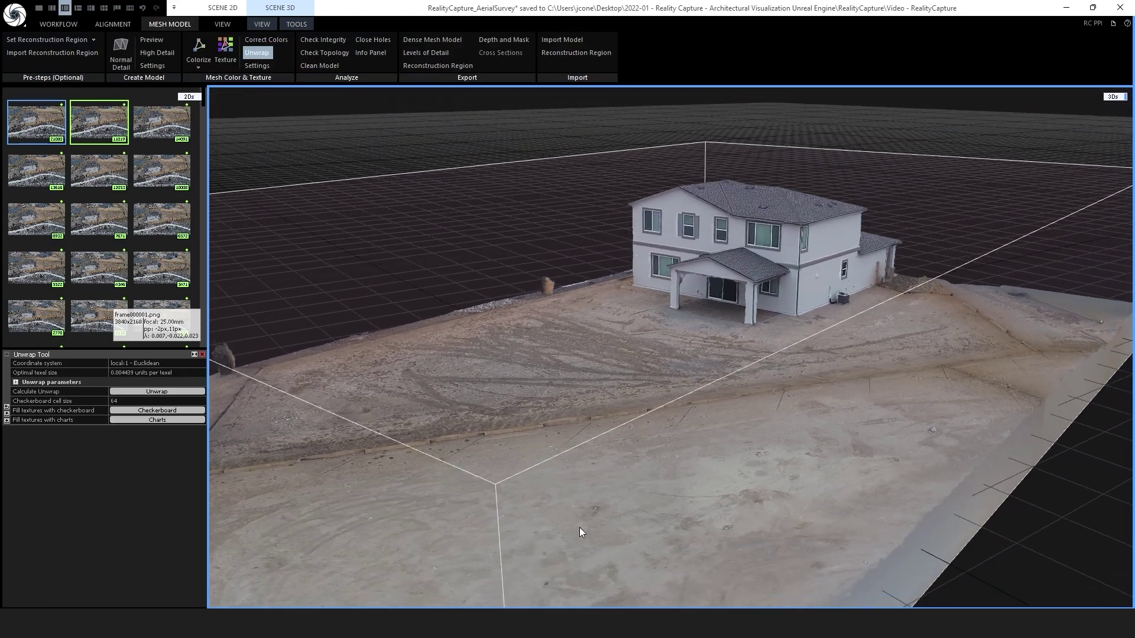
drag(580, 532, 737, 532)
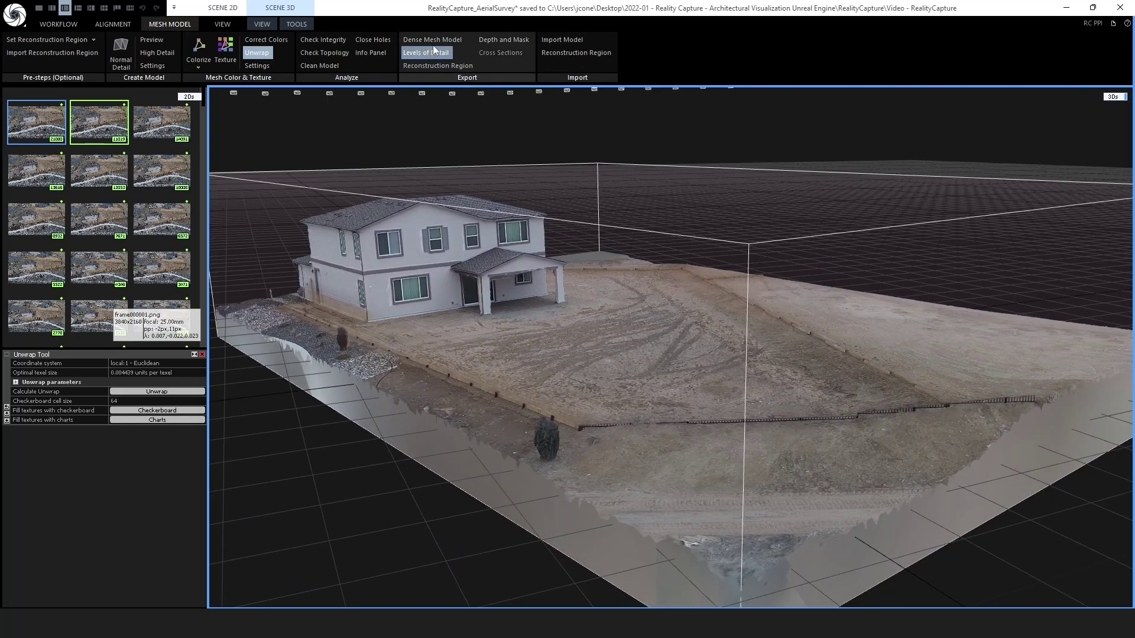
Step: Export the dense mesh model into the AerialSurvey_RealityCapture_Exports folder
click(455, 44)
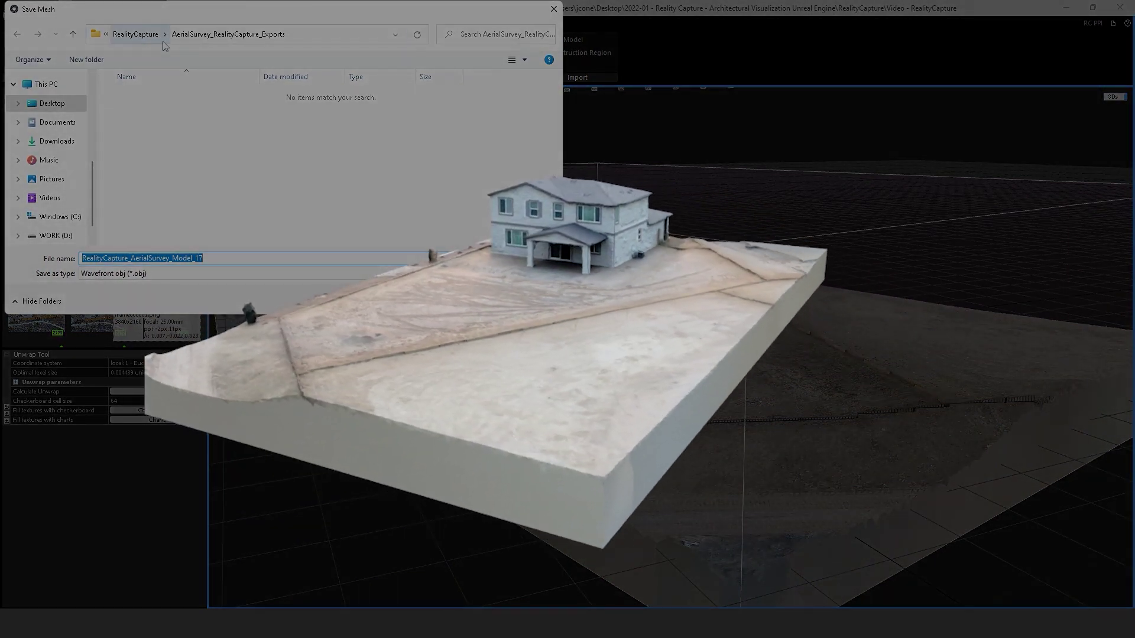
click(135, 34)
click(206, 96)
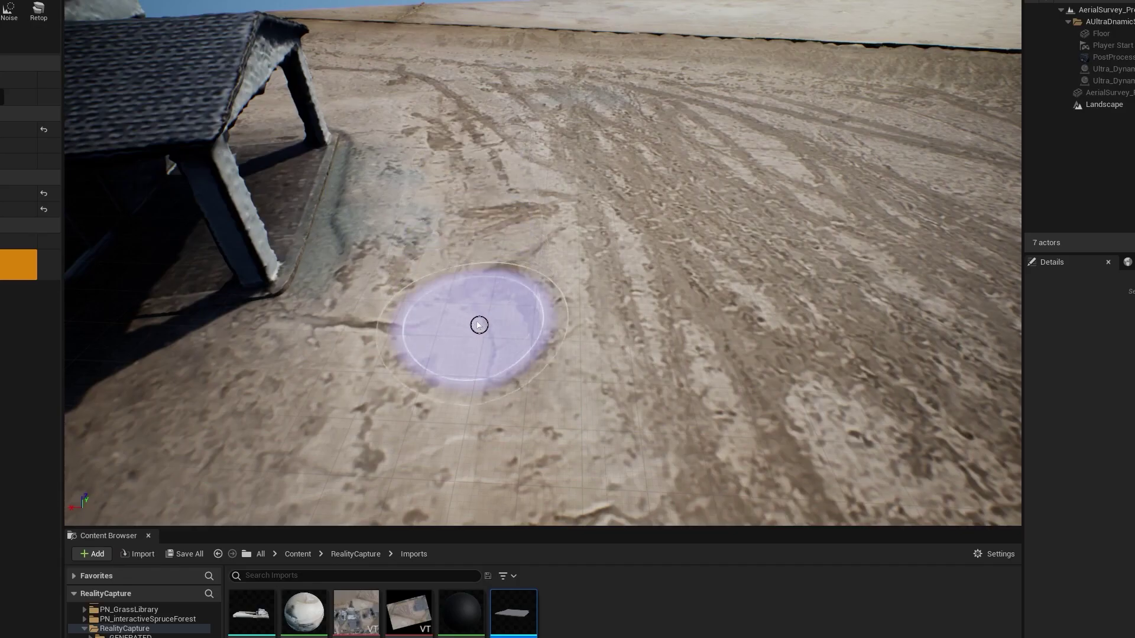
Step: Sculpt a ridge and mound into the landscape, then export the mesh depth map as 16-bit PNG
mouse_move(479, 324)
mouse_down()
mouse_move(492, 195)
mouse_move(588, 318)
mouse_move(591, 161)
mouse_move(659, 306)
mouse_move(647, 205)
mouse_up()
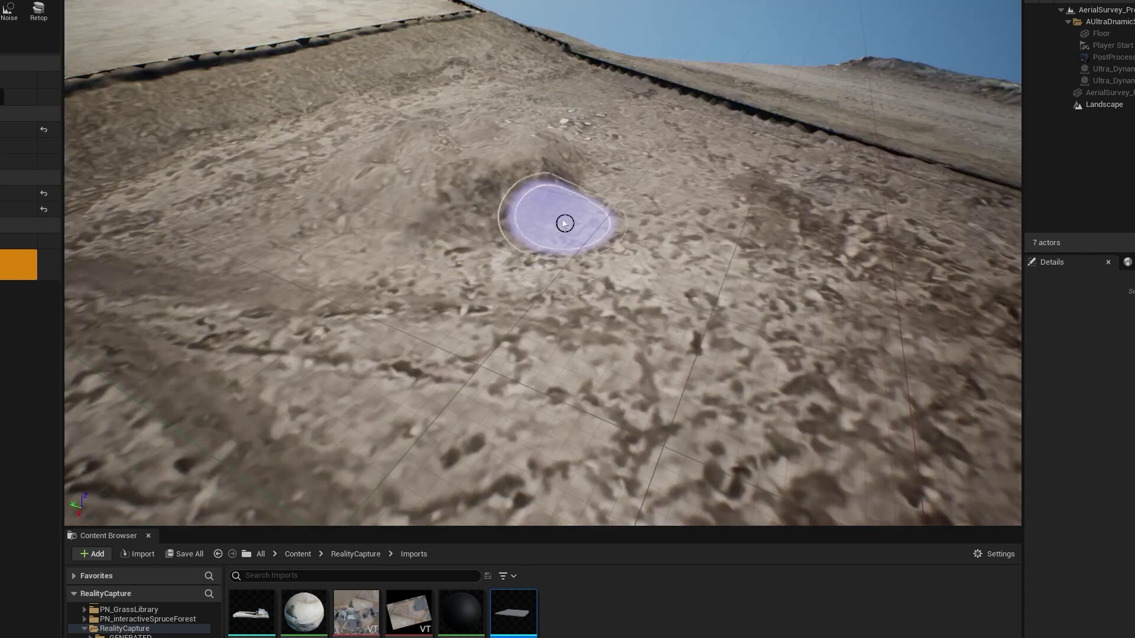
mouse_move(562, 220)
mouse_down()
mouse_move(545, 200)
mouse_move(370, 236)
mouse_move(385, 211)
mouse_move(314, 197)
mouse_up()
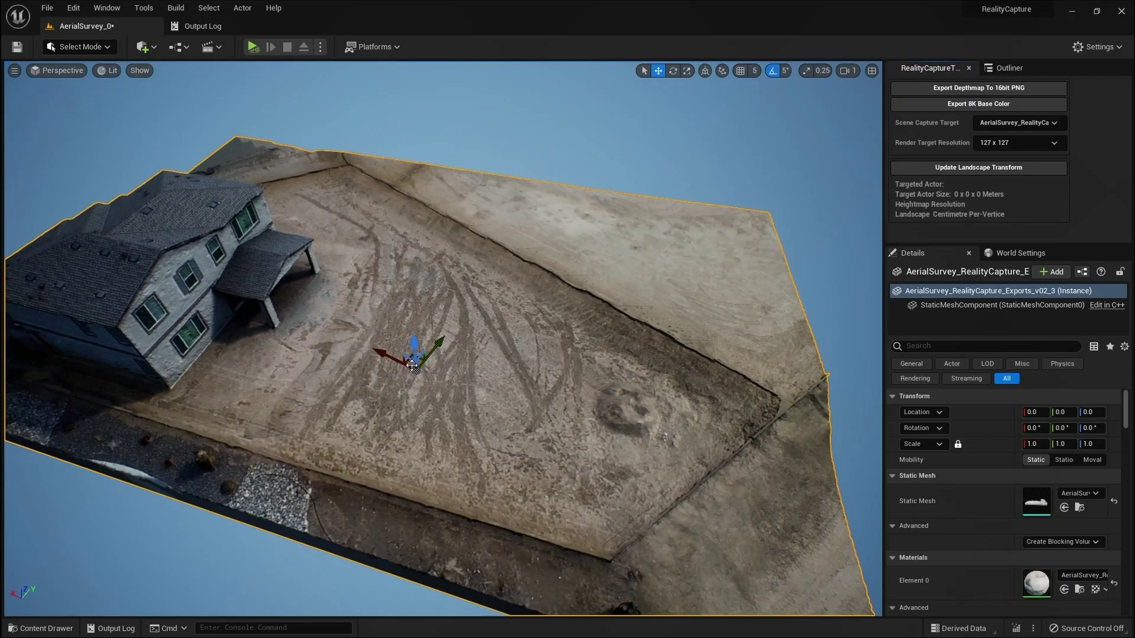
alt+drag(412, 365, 411, 365)
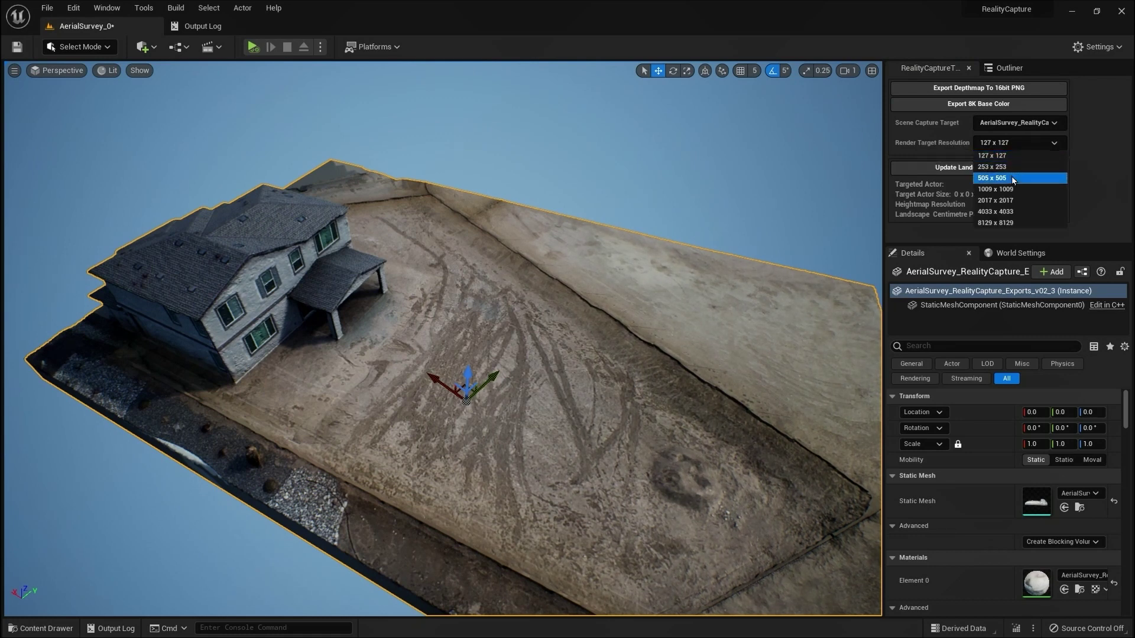
click(993, 92)
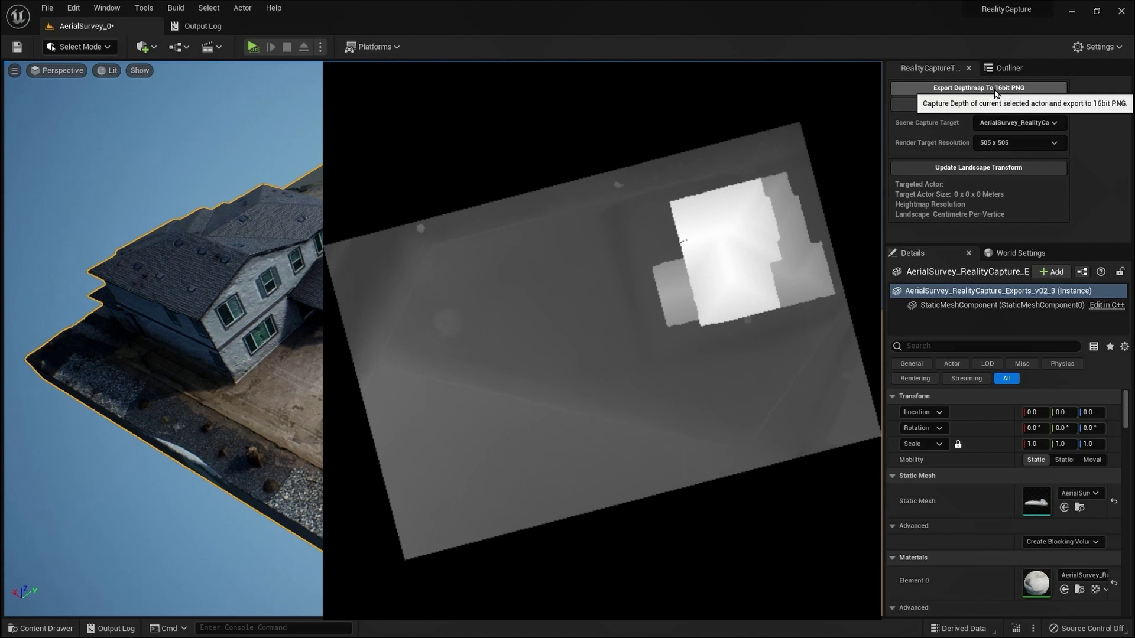
Step: In Landscape mode, import ExportHeightmap.png and update the landscape transform to fit the scan
click(81, 47)
click(89, 79)
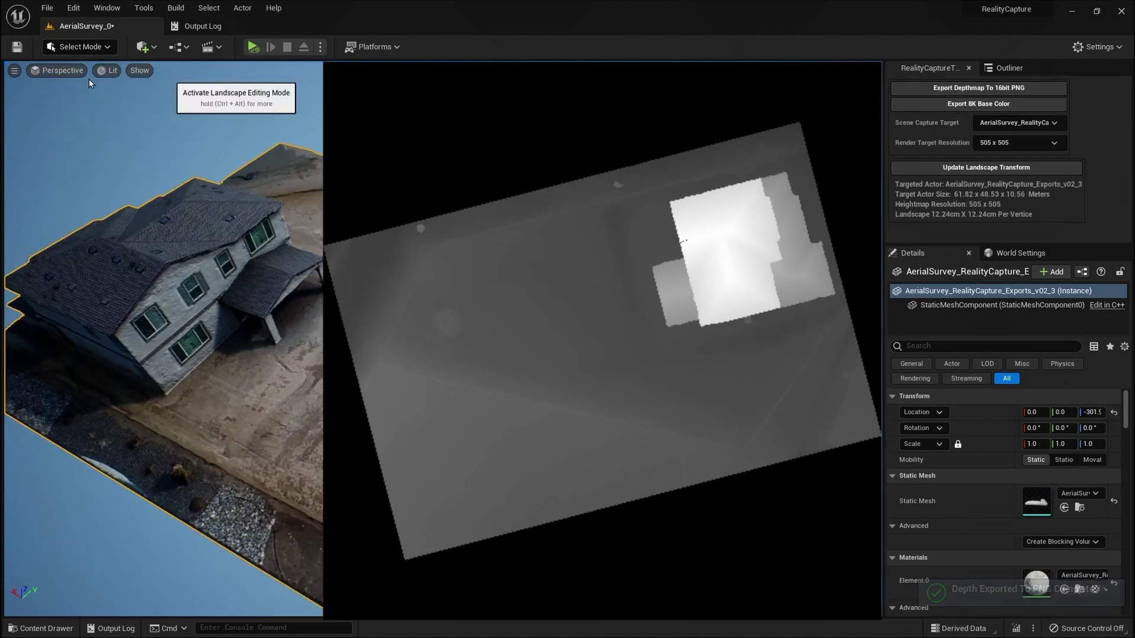
click(92, 189)
click(104, 221)
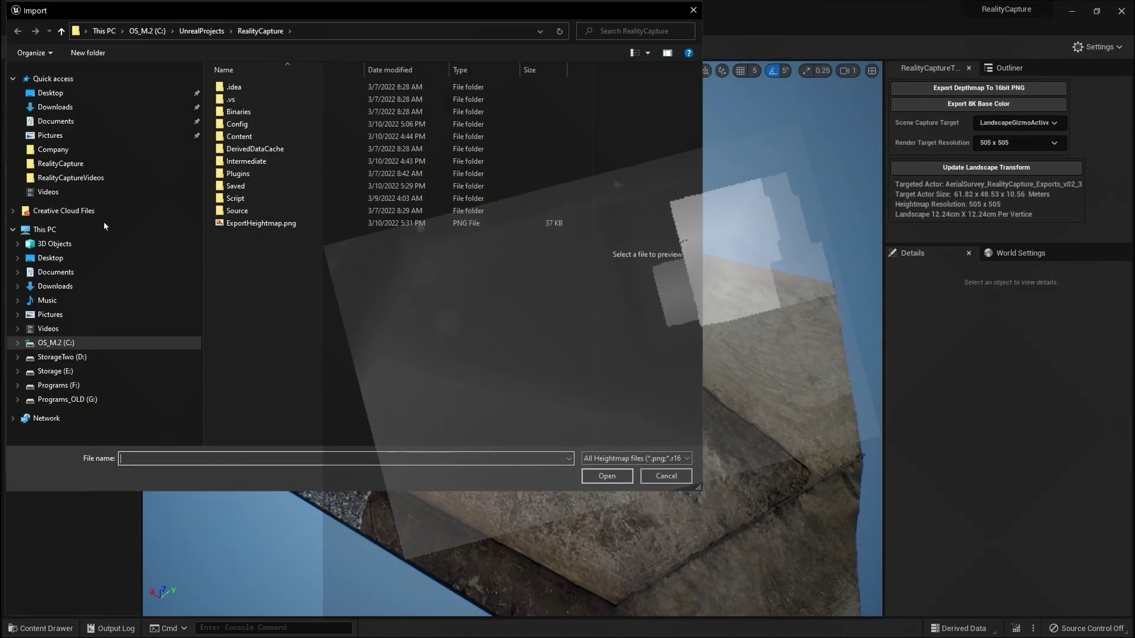
click(256, 225)
click(596, 479)
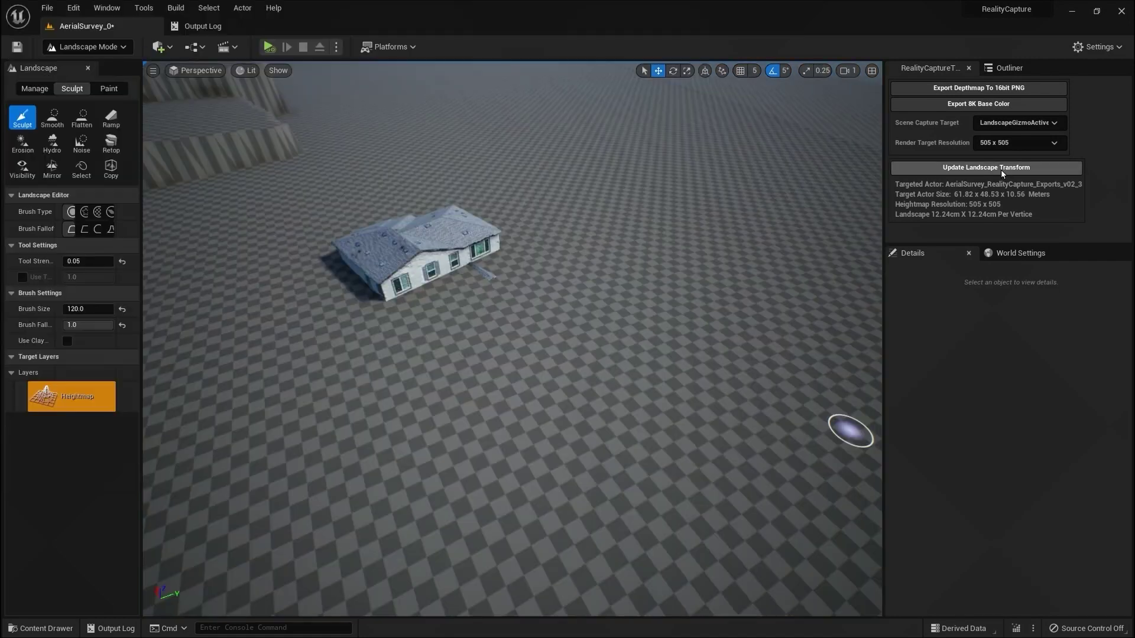
click(1001, 167)
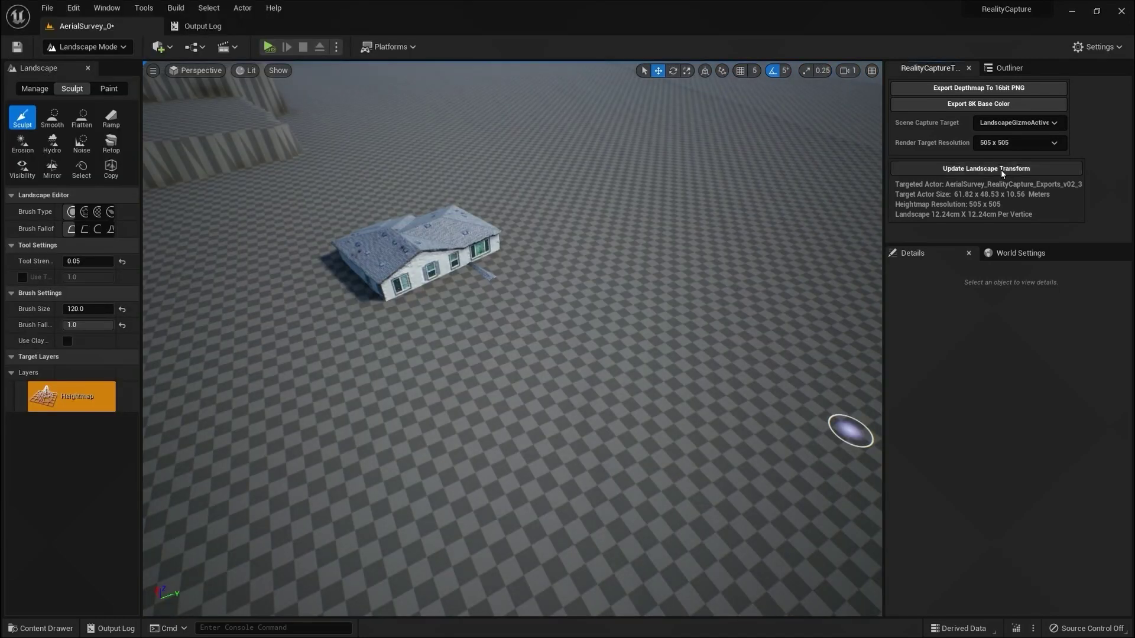
mouse_move(479, 319)
right_down()
mouse_move(479, 269)
mouse_move(479, 290)
right_up()
Step: Export the 8K base colour and apply it to the landscape through the M_AerialSurvey material
click(999, 167)
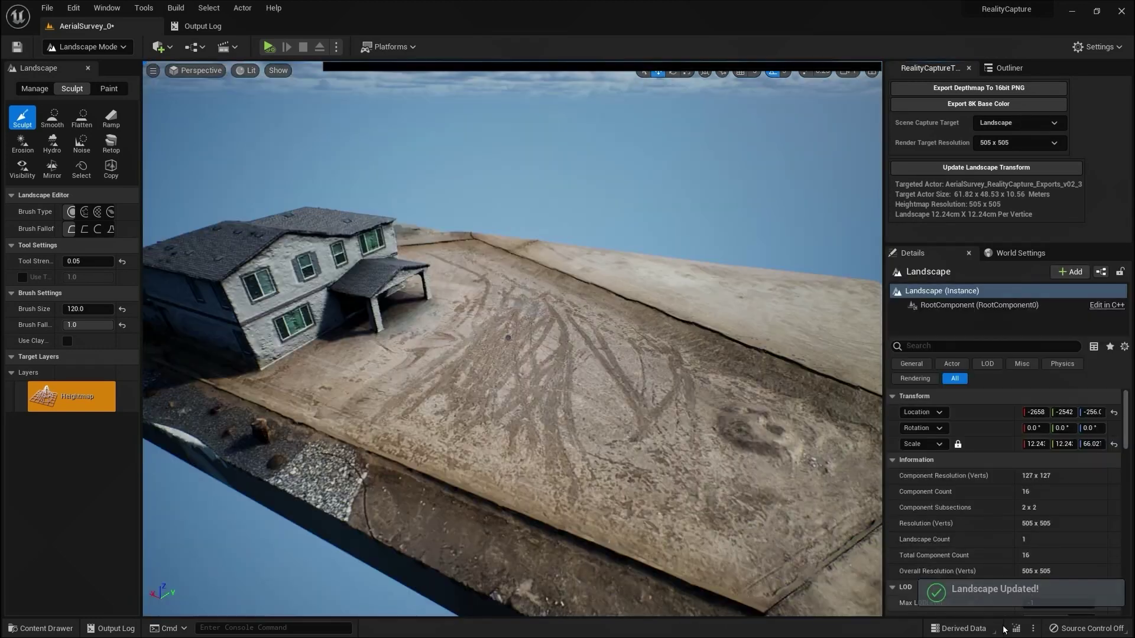
click(970, 104)
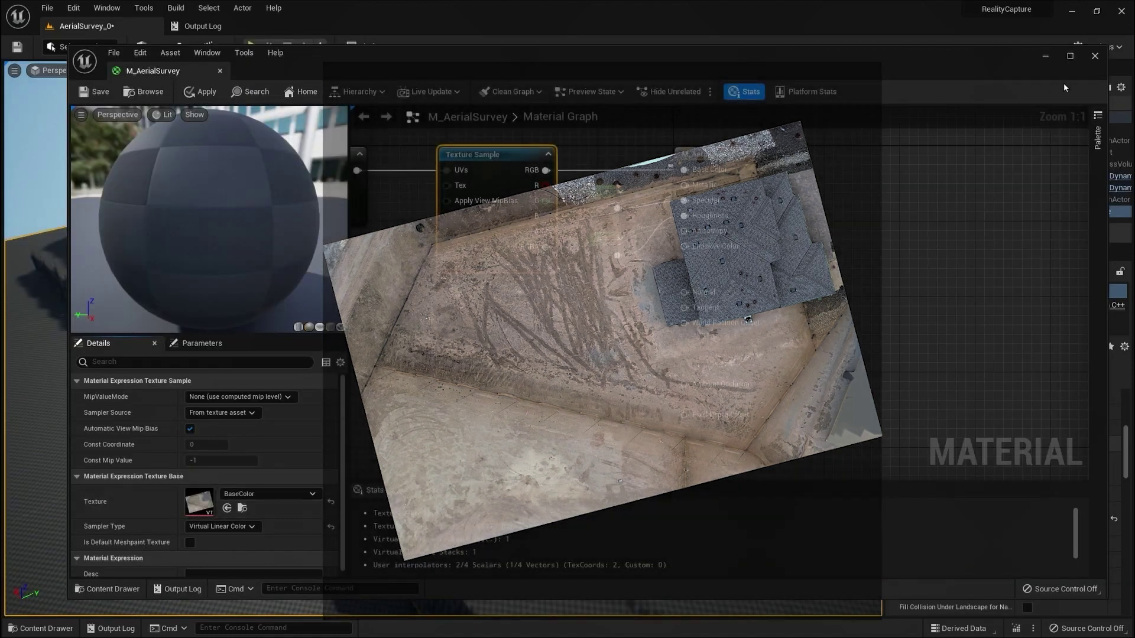
click(1095, 55)
click(603, 353)
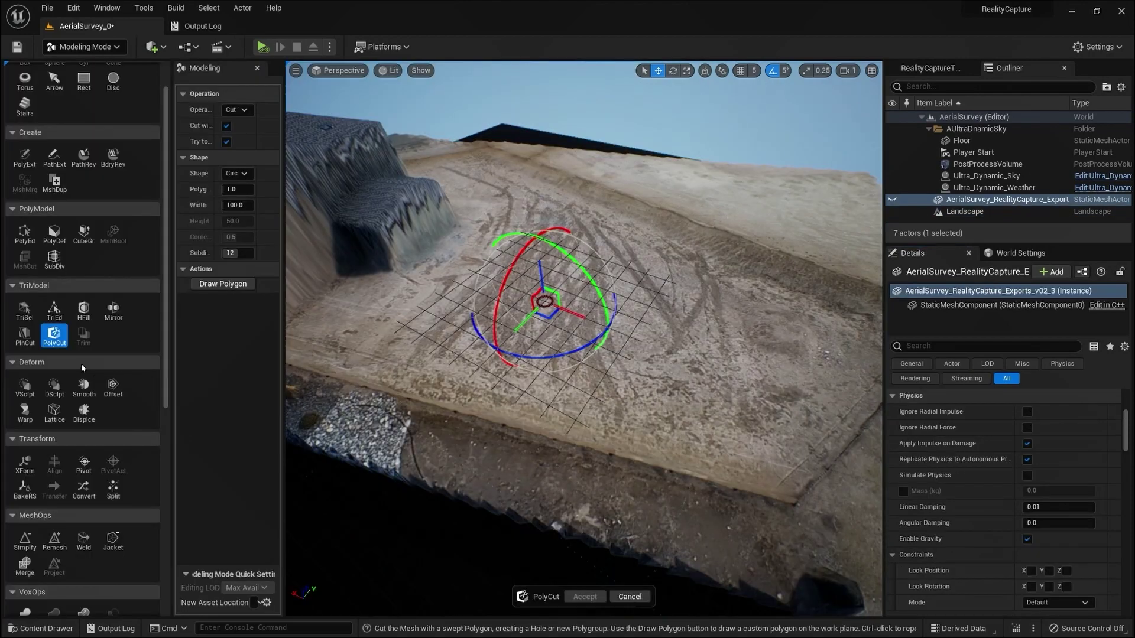
Step: Switch the viewport to a top-down unlit view of the scanned mesh
alt+drag(305, 81, 306, 81)
click(337, 71)
click(349, 102)
click(361, 70)
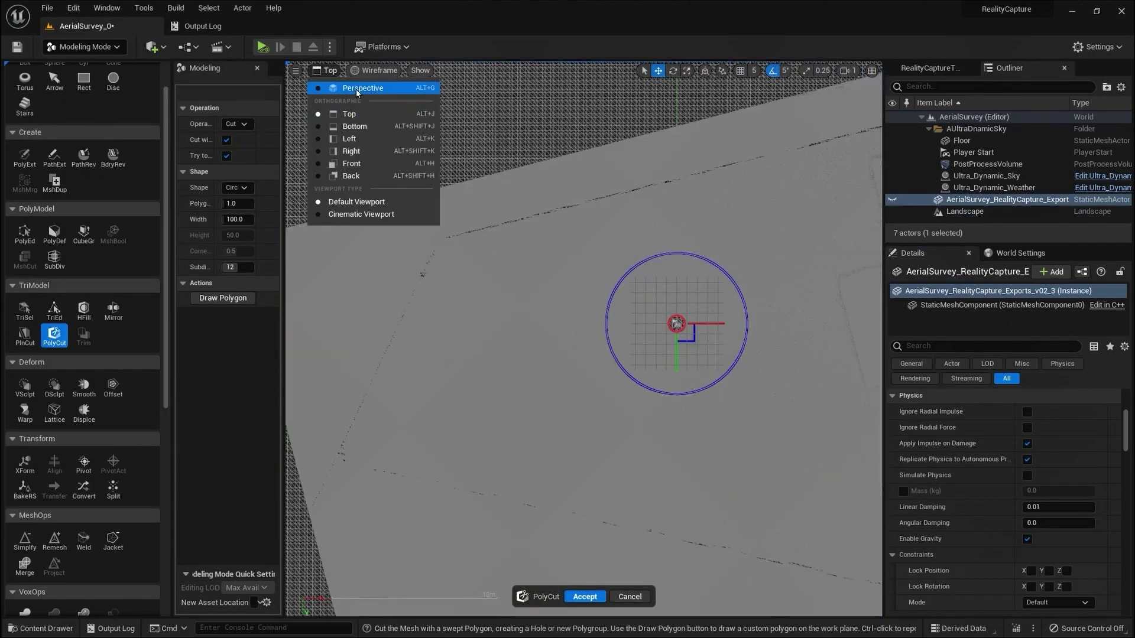
Step: Draw a PolyCut polygon around the yard along the house walls, closing it at the start
click(369, 103)
click(223, 298)
click(464, 309)
scroll(604, 286, down, 3)
click(657, 294)
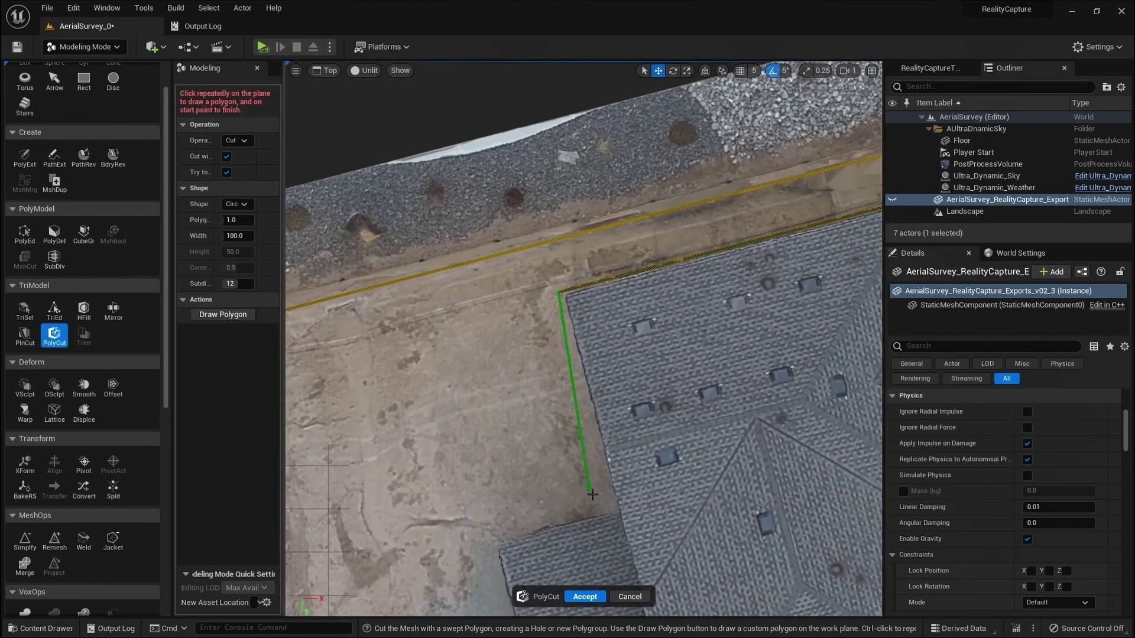
scroll(539, 330, up, 3)
right_drag(716, 552, 419, 296)
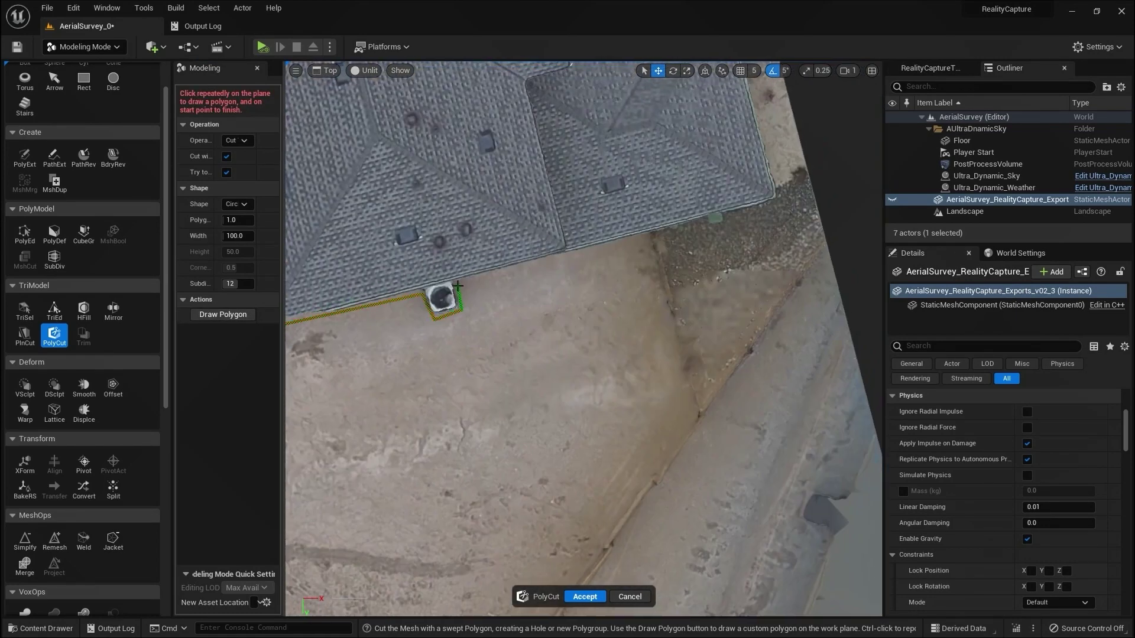
scroll(684, 381, down, 3)
scroll(786, 393, up, 3)
click(637, 324)
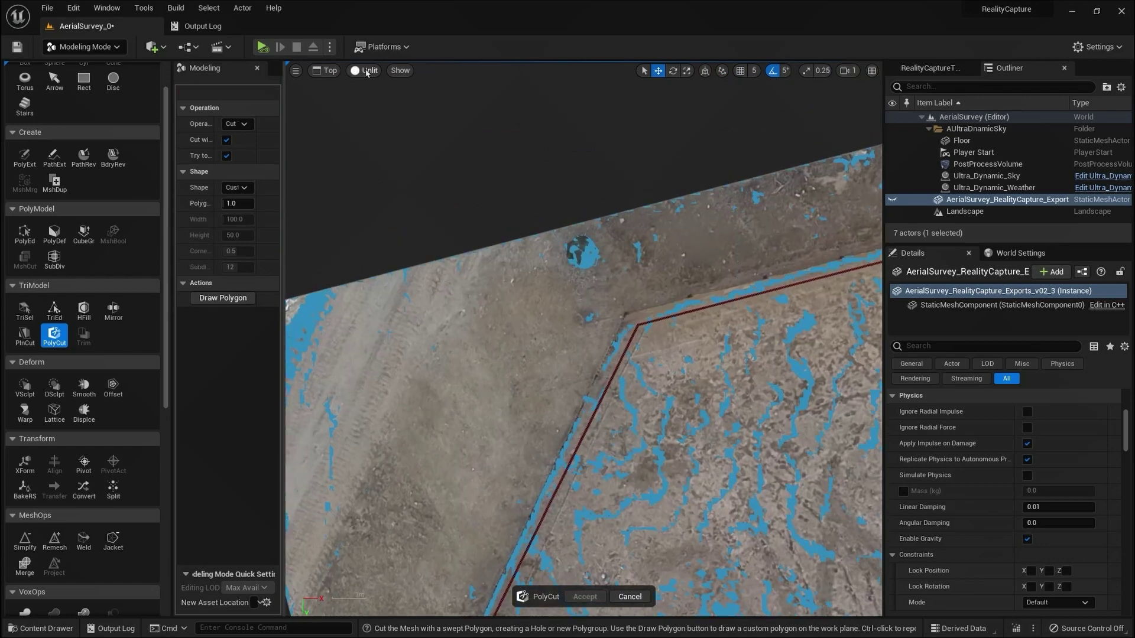
Step: Accept the cut and return to a lit perspective view of the trimmed scan
key(alt+g)
key(alt+4)
key(Return)
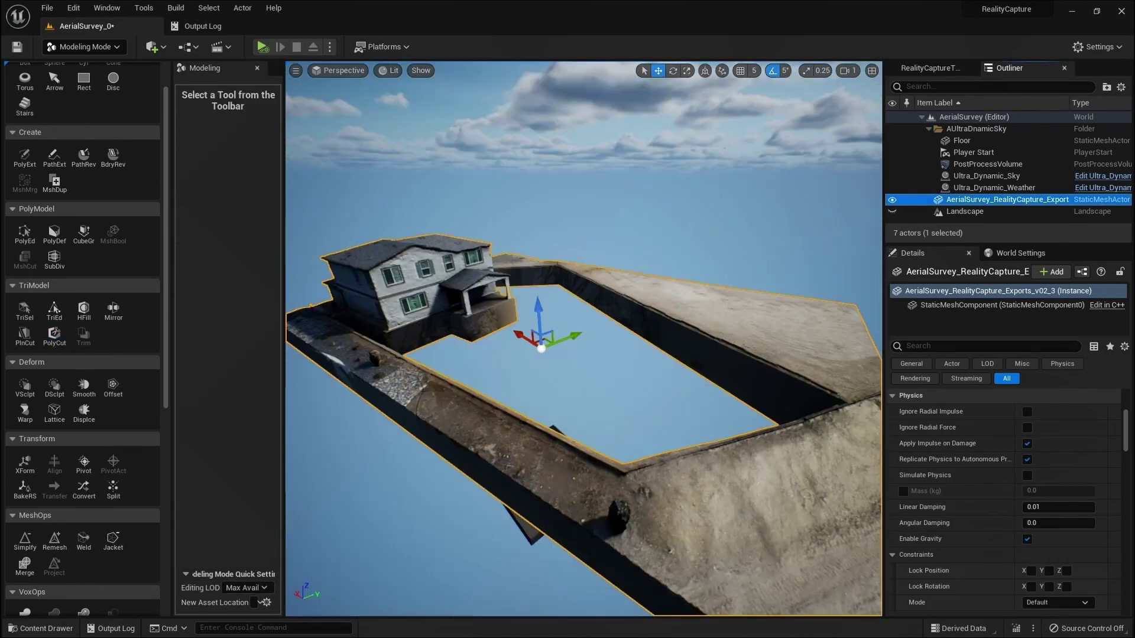
right_drag(610, 524, 627, 508)
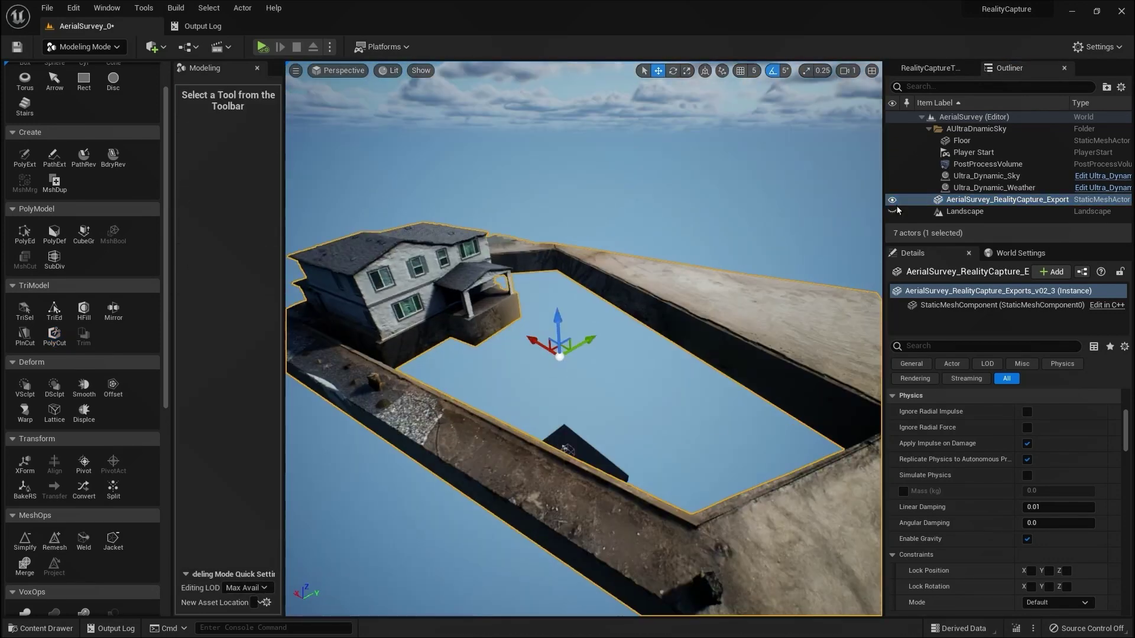
Step: Unhide the Landscape and pick the house floor height as the Flatten target
click(892, 212)
key(shift+2)
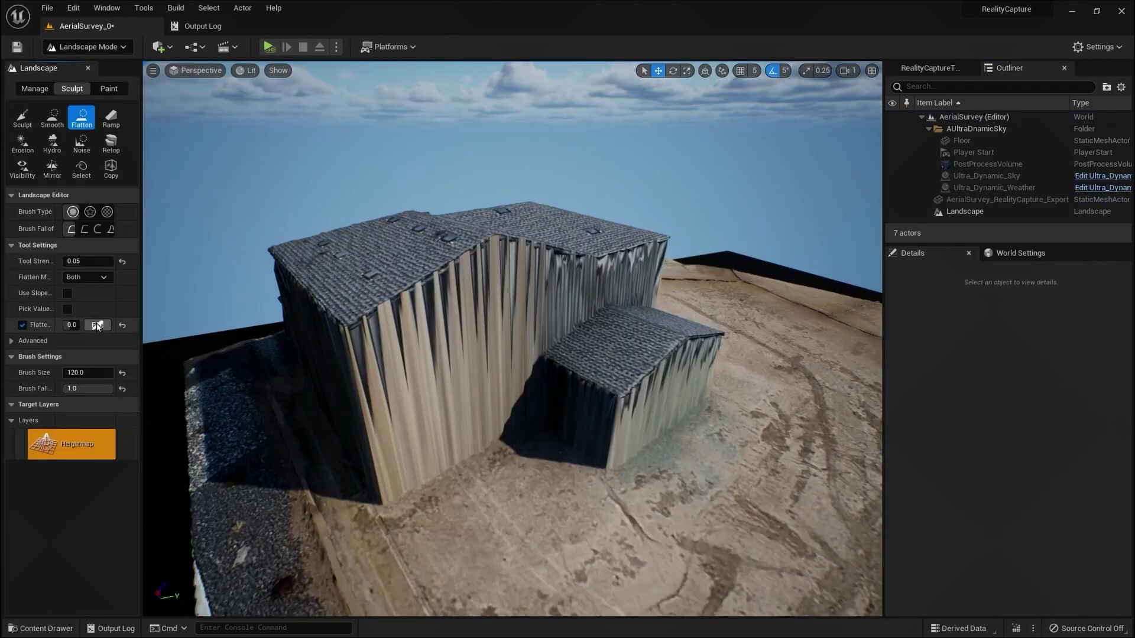
right_drag(687, 368, 671, 357)
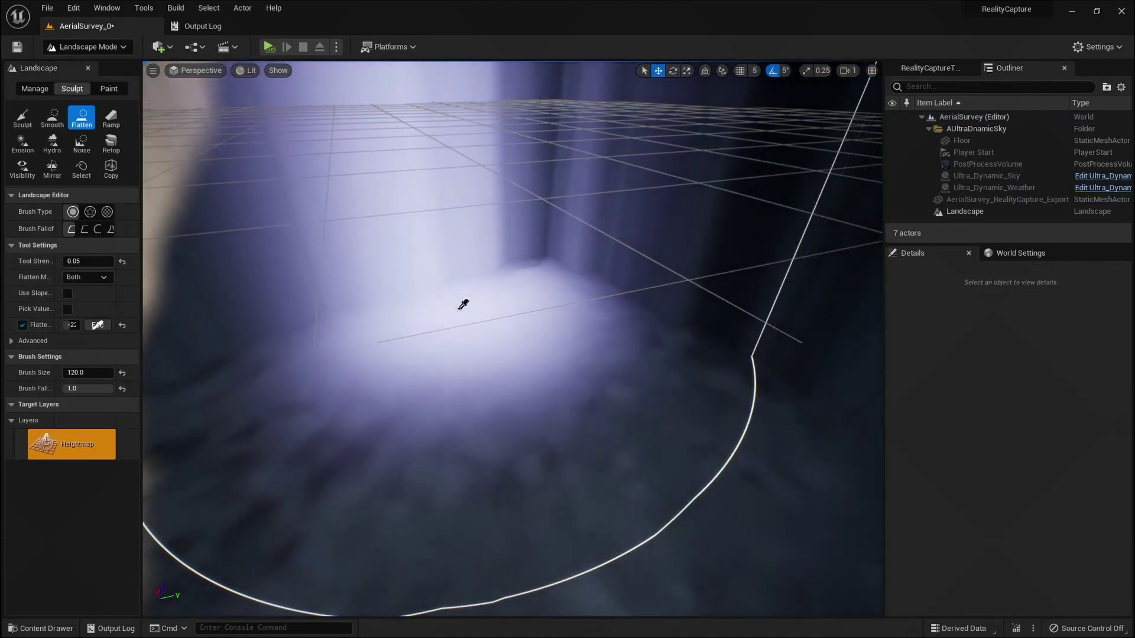
click(463, 304)
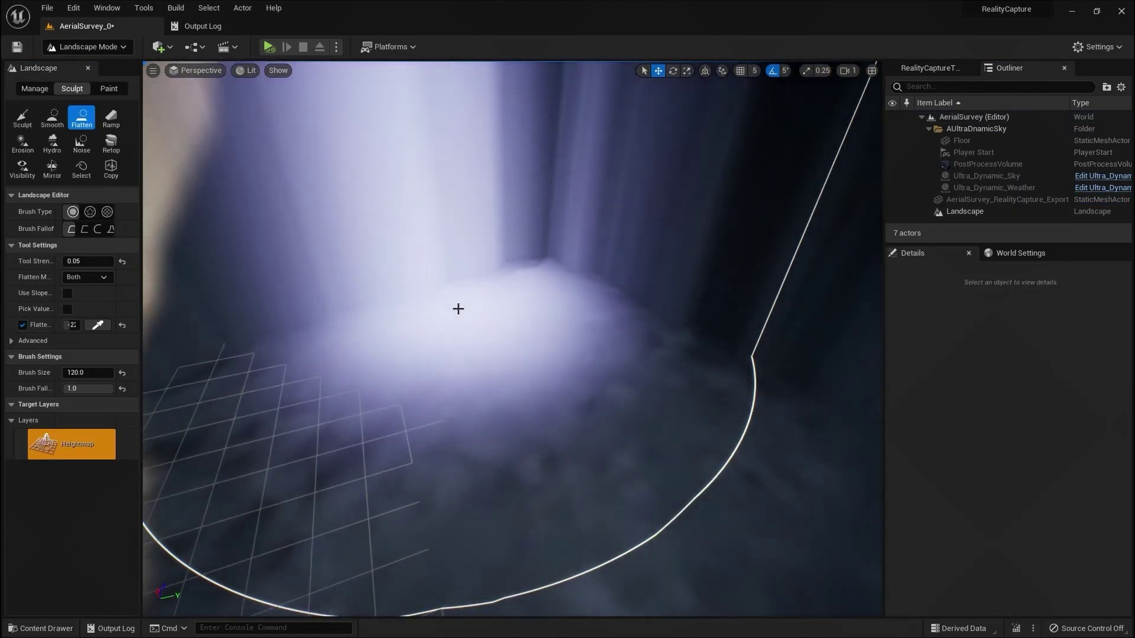
right_drag(504, 380, 504, 380)
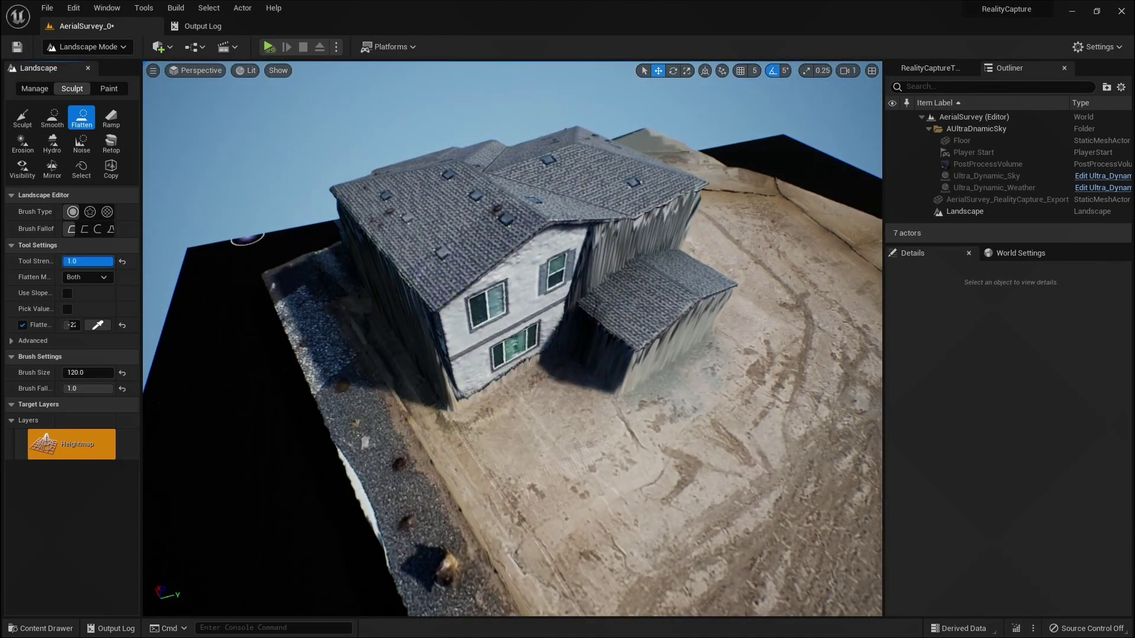
Step: Flatten a level pad under the house and inspect it, briefly toggling the landscape's visibility
mouse_move(404, 331)
mouse_down()
mouse_move(529, 357)
mouse_move(205, 330)
mouse_move(614, 329)
mouse_move(453, 224)
mouse_move(625, 279)
mouse_move(535, 240)
mouse_move(554, 332)
mouse_up()
right_drag(555, 332, 317, 283)
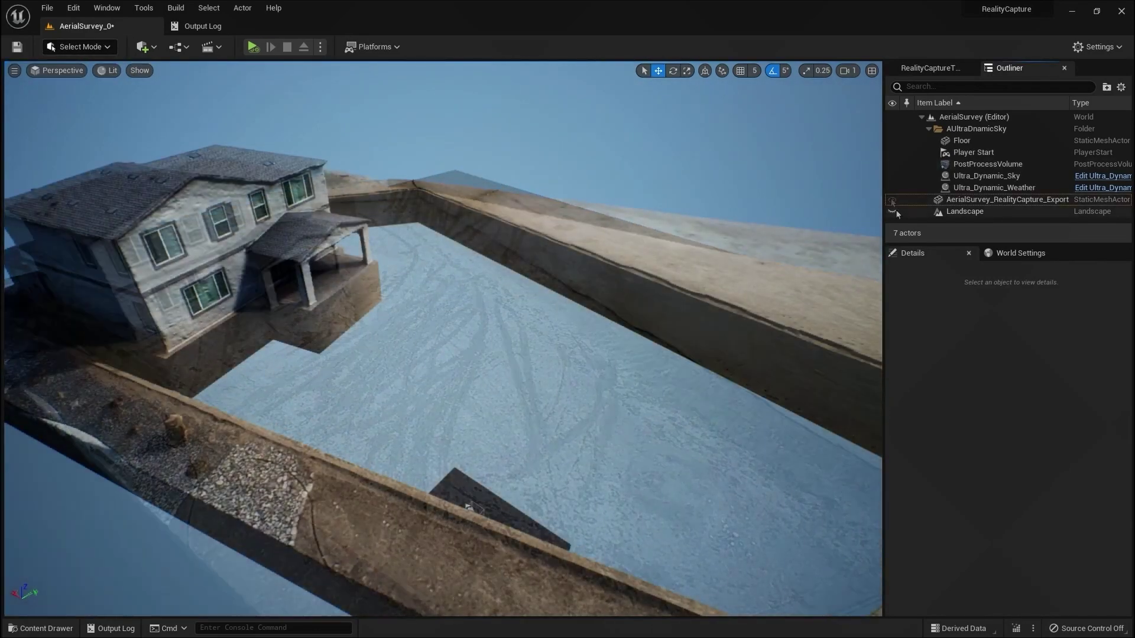
click(894, 211)
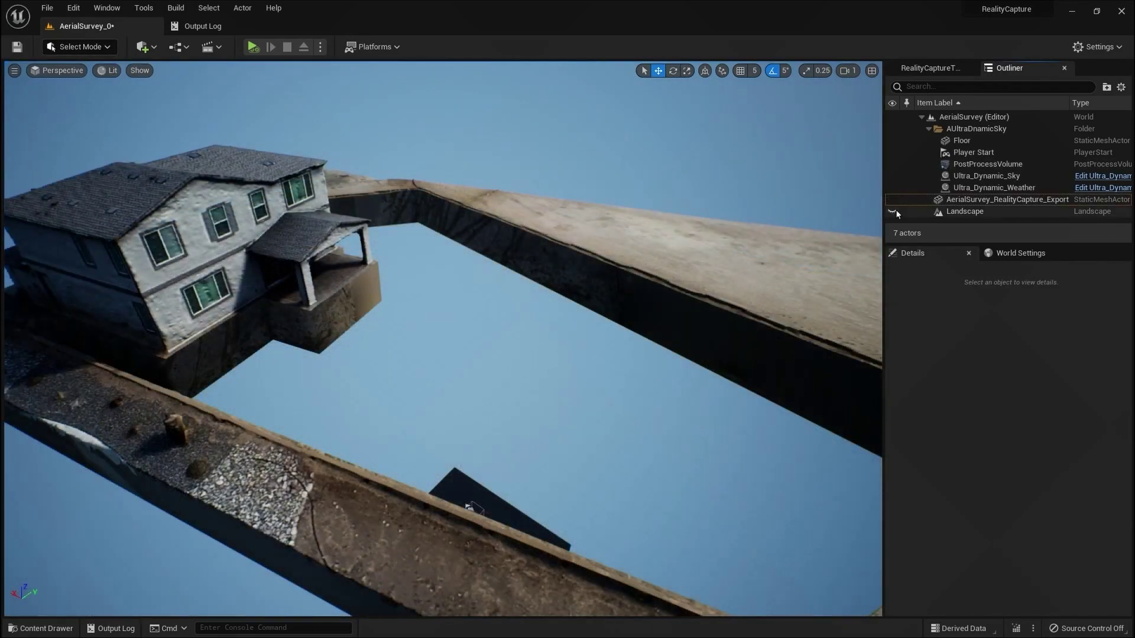
click(893, 212)
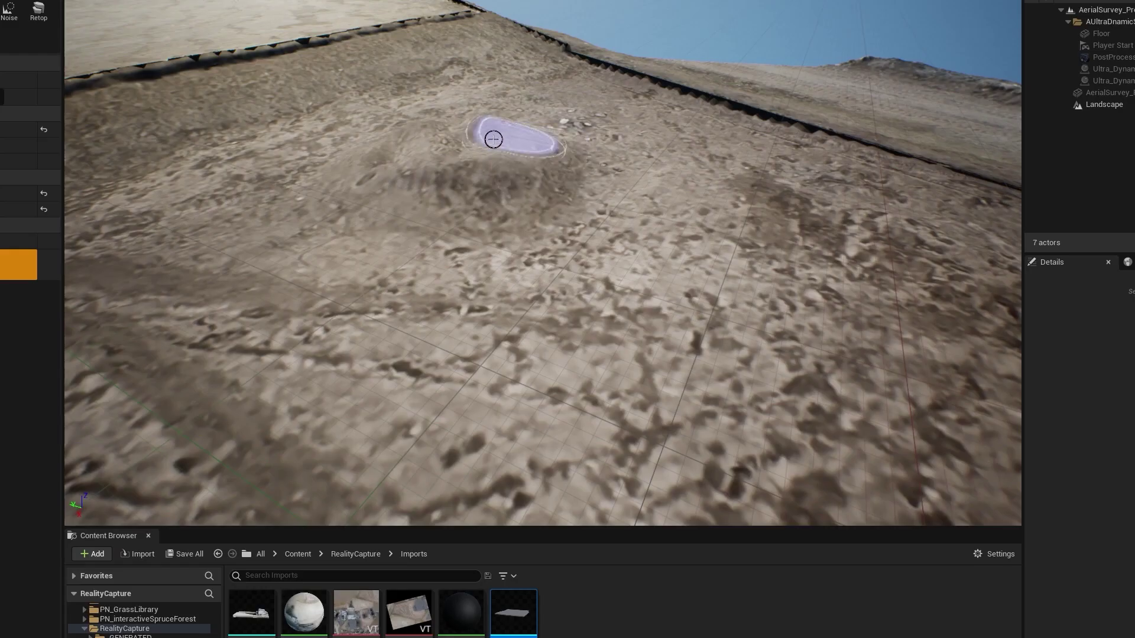
right_drag(487, 211, 476, 231)
mouse_move(311, 271)
right_down()
mouse_move(278, 246)
mouse_move(342, 141)
mouse_move(299, 261)
right_up()
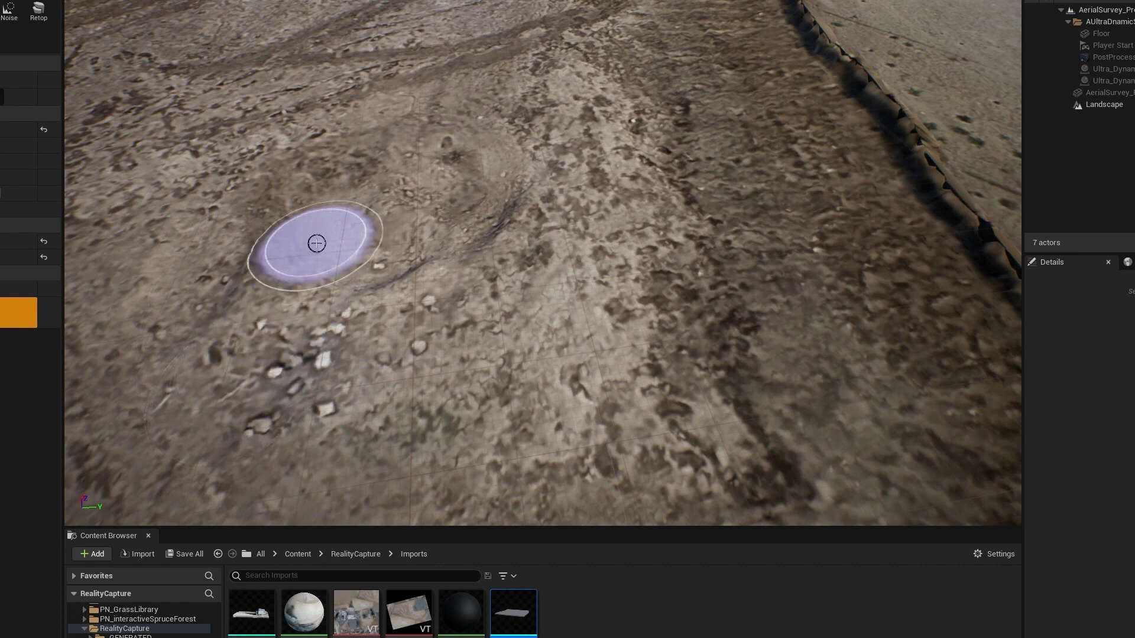